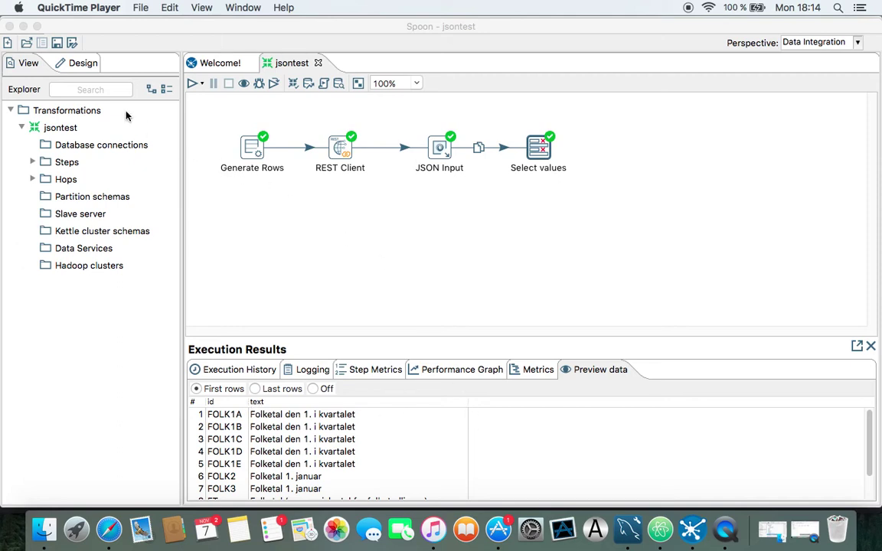
Find the Table output step by searching 'table out' and place it on the canvas
click(92, 90)
text(table out)
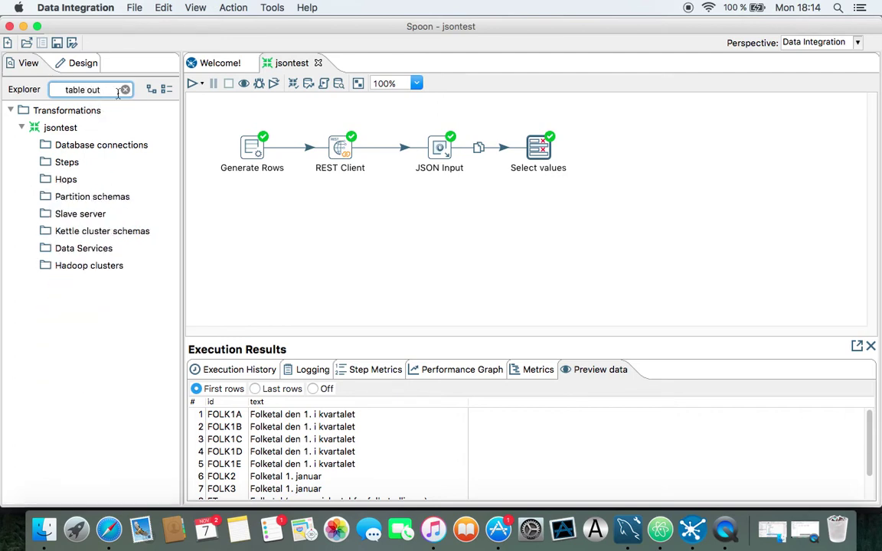
click(74, 66)
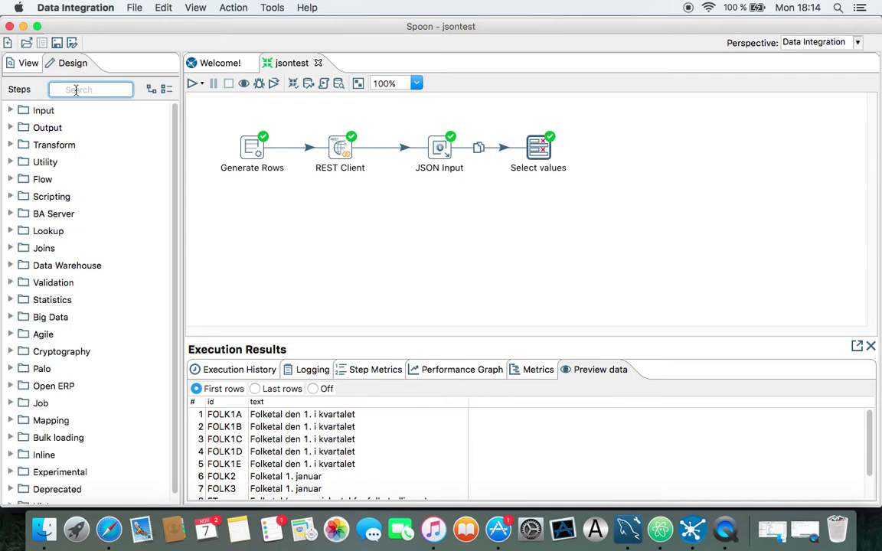
text(tabl)
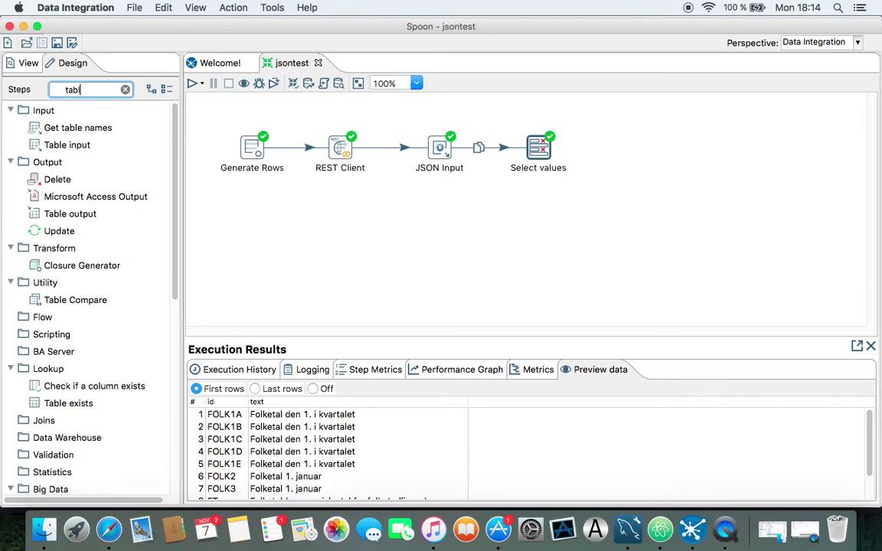
text(e out)
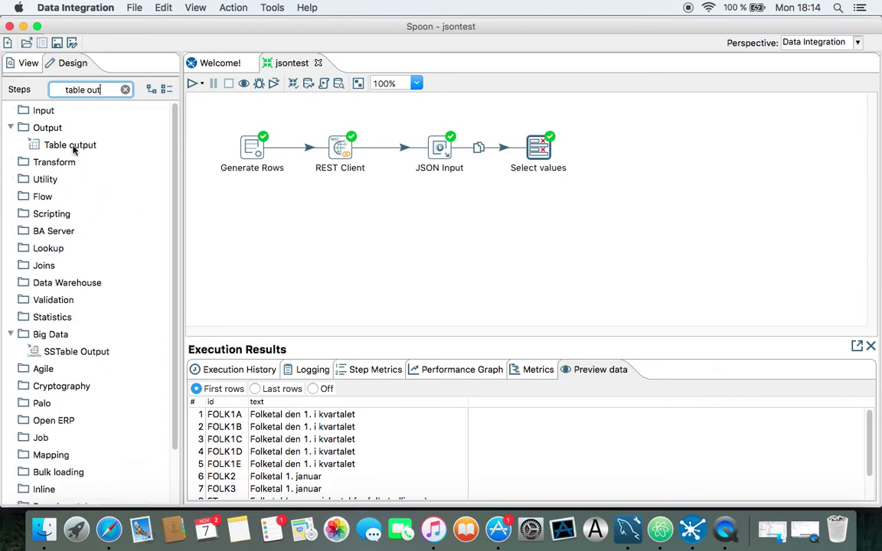
drag(67, 134, 626, 148)
Connect Select values to Table output with a main output hop and open its settings
drag(538, 147, 625, 151)
click(654, 156)
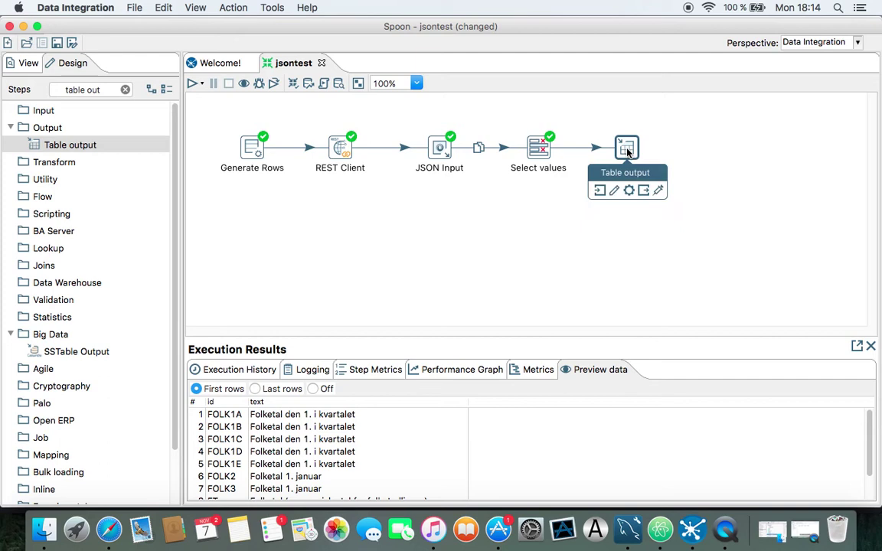
double_click(626, 151)
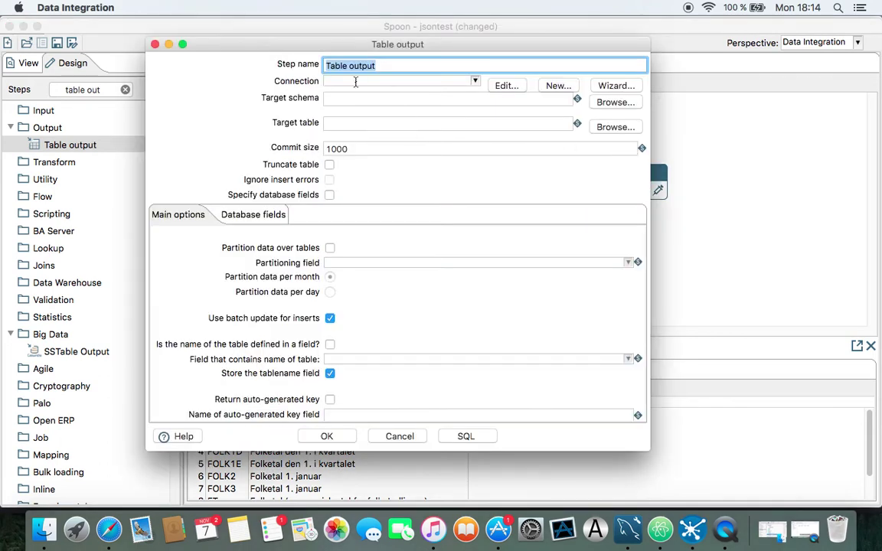
Find no existing connections for Table output and start defining a new database connection
click(343, 81)
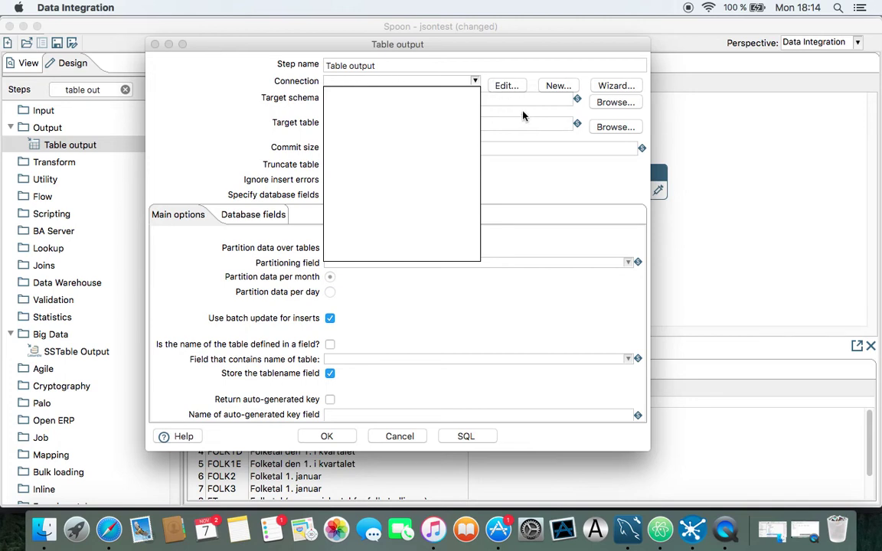
click(524, 116)
click(558, 87)
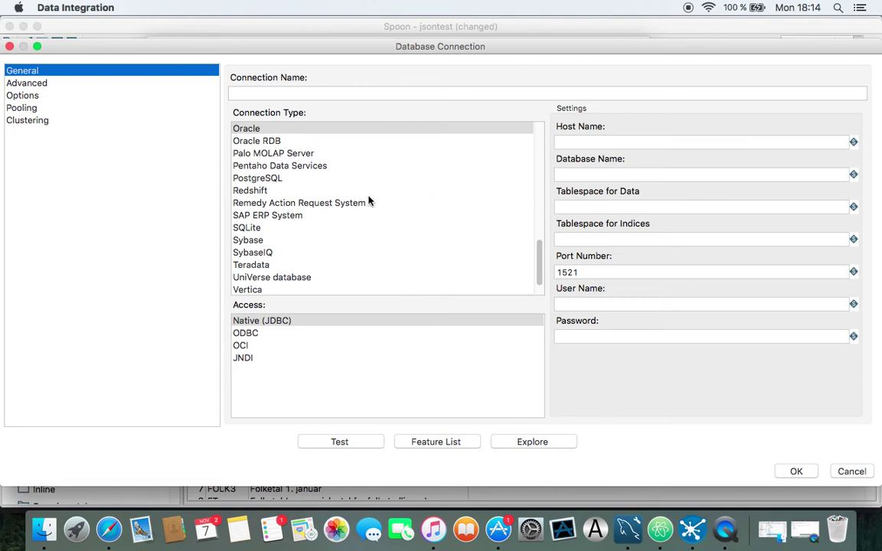
scroll(539, 268, down, 1)
Define a MySQL connection 'dst' to host localhost, database mydb, with the user name and password
drag(539, 268, 539, 226)
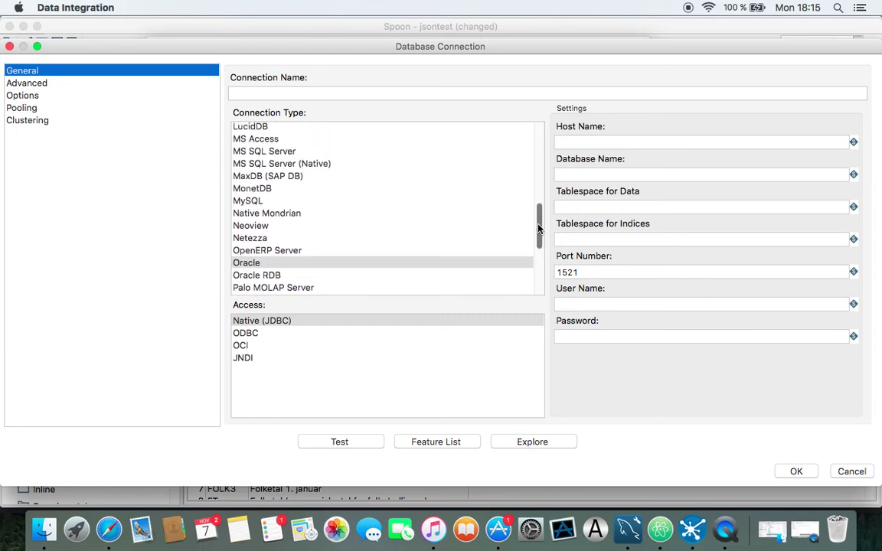
click(265, 201)
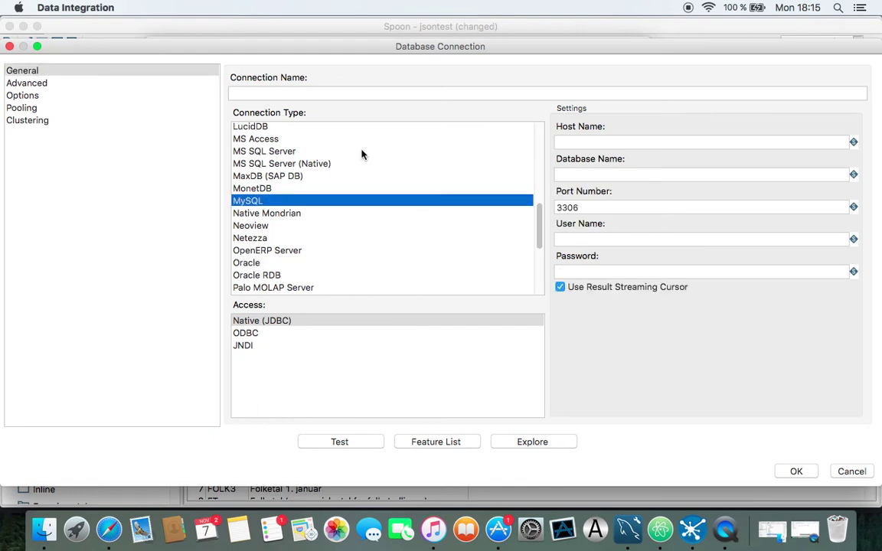
click(345, 92)
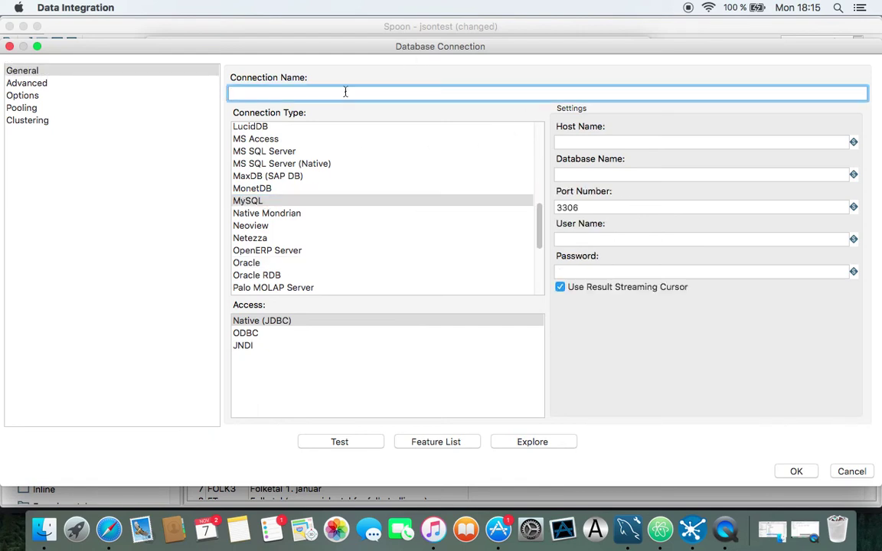
text(dst)
click(577, 143)
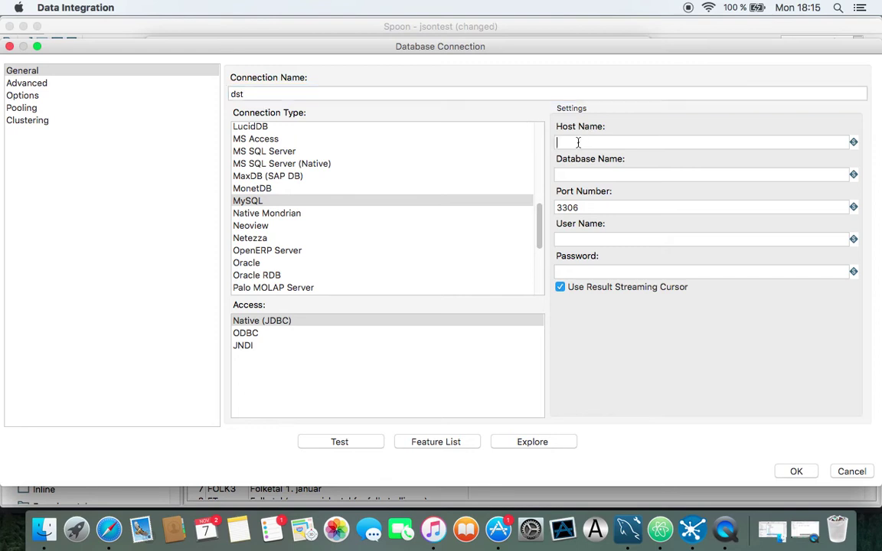
text(localhost)
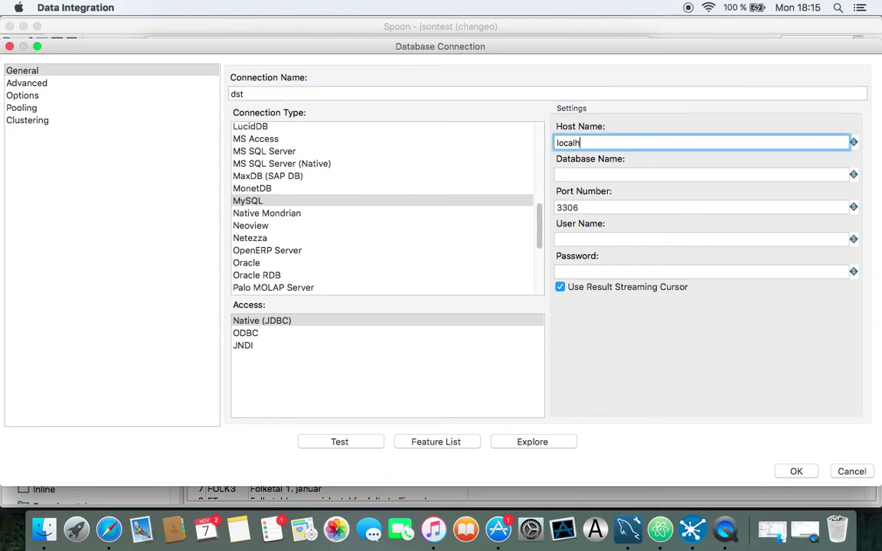
click(591, 174)
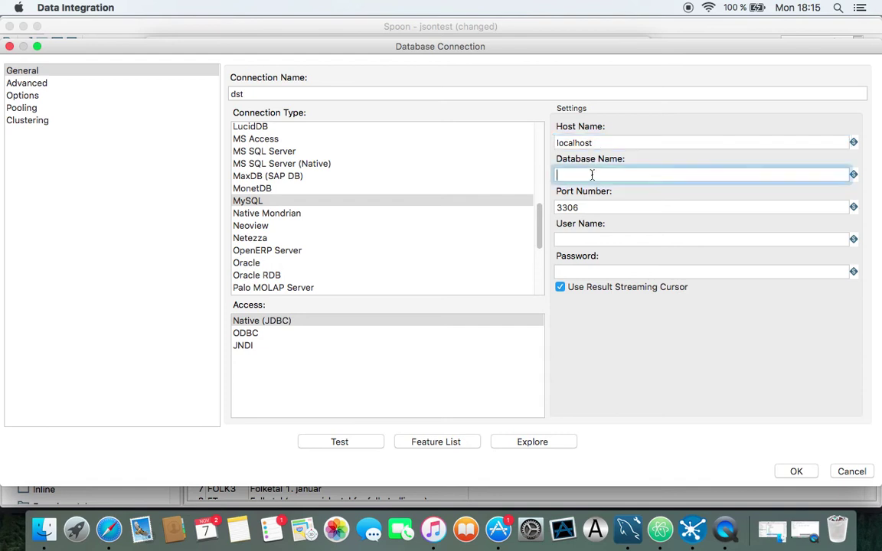
text(my)
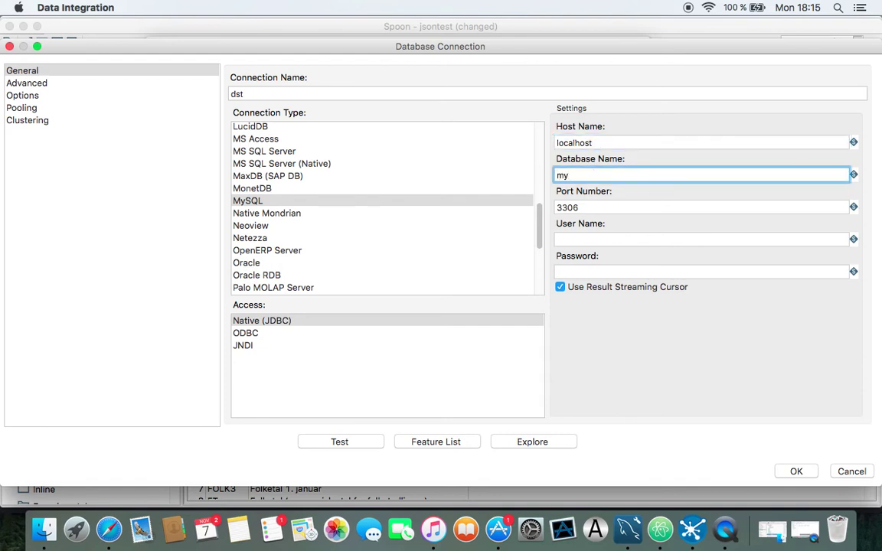
text(db)
click(613, 238)
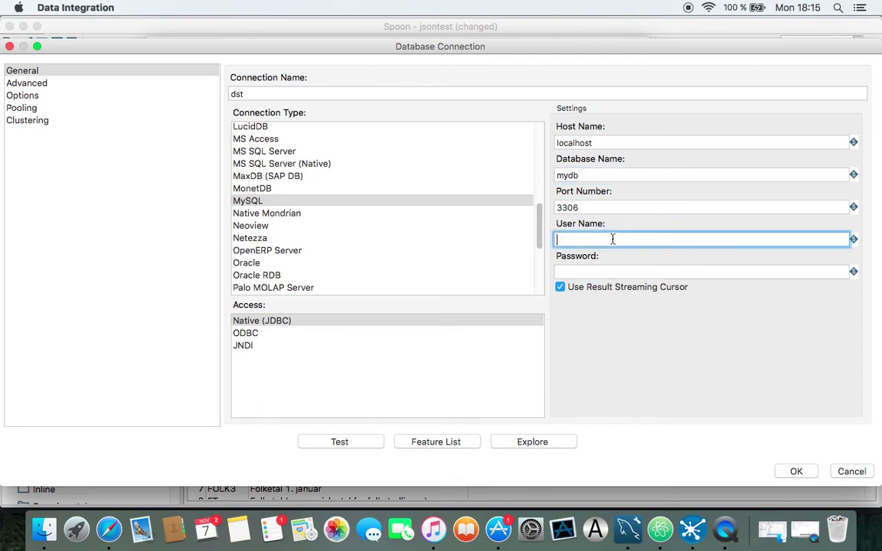
text(root)
click(613, 272)
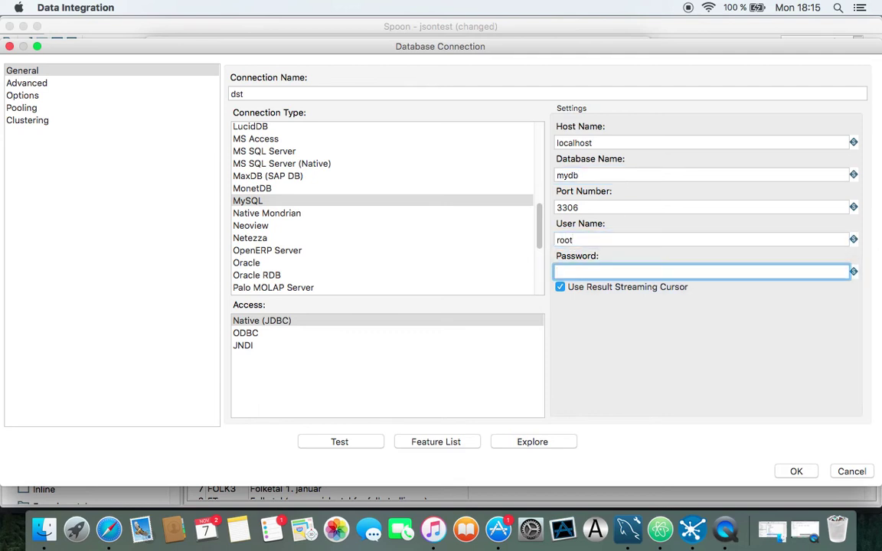
text(root)
Test the dst connection successfully, dismiss the result, and save the connection
click(349, 445)
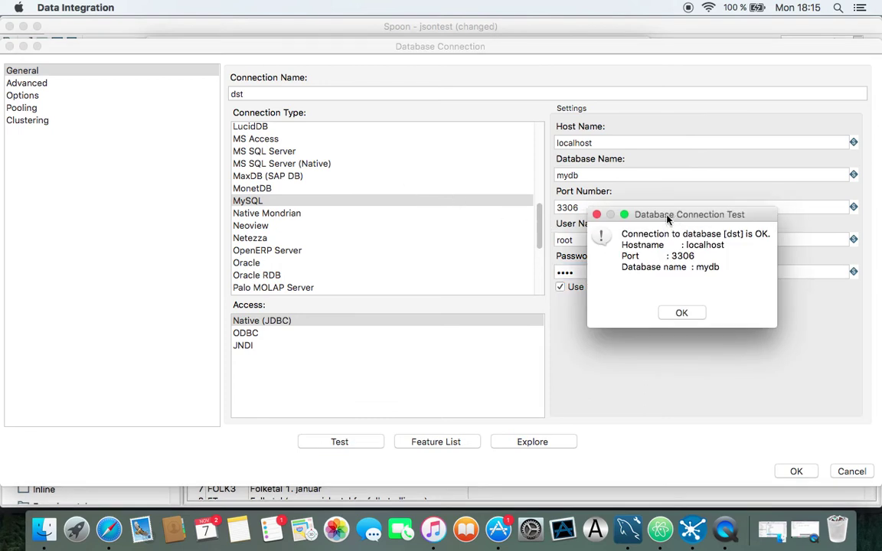
drag(667, 220, 616, 214)
click(630, 307)
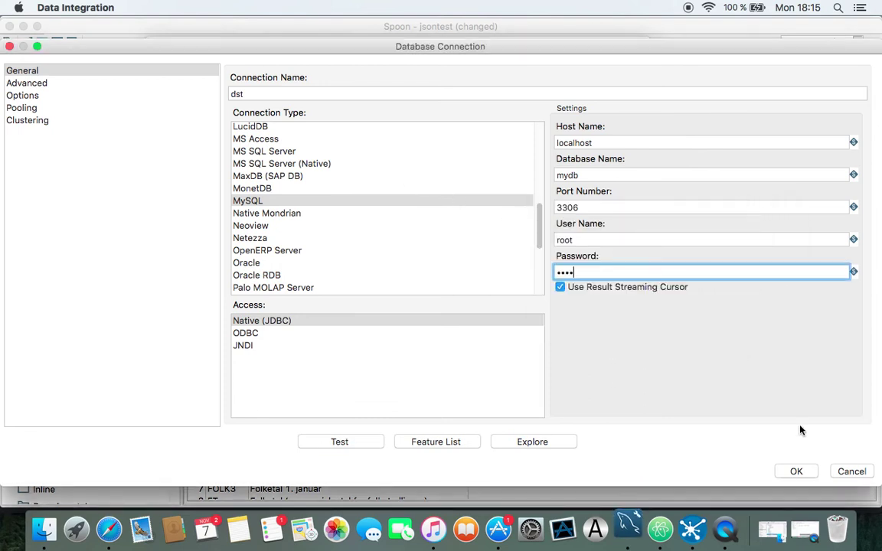
click(805, 473)
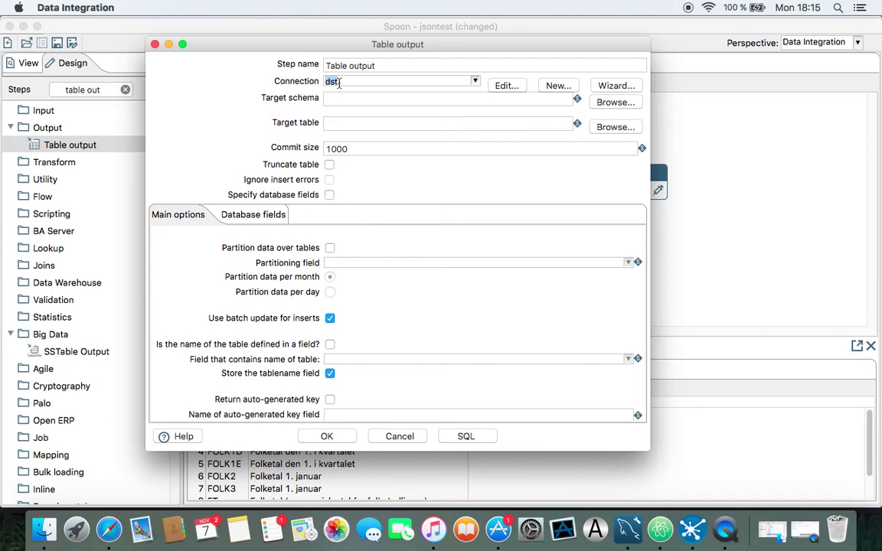
Browse the dst connection's tables without picking a target, then switch to MySQL Workbench
click(617, 128)
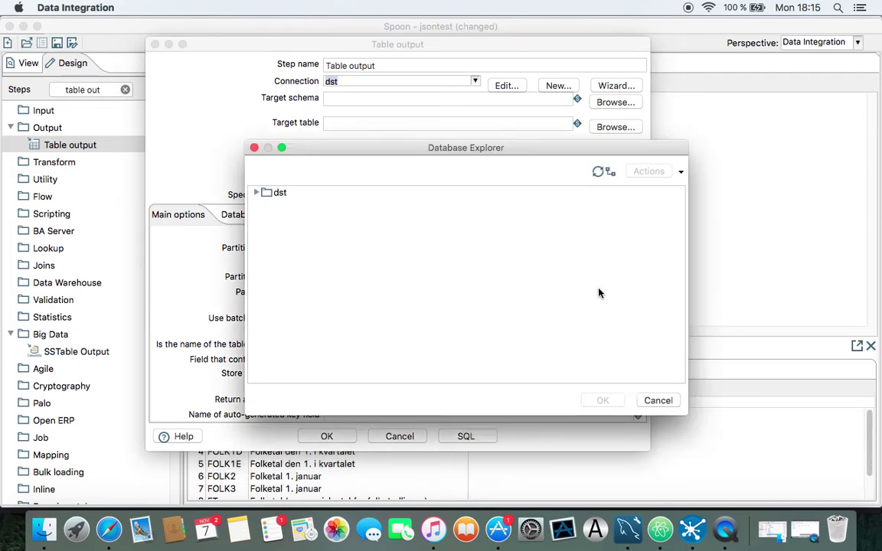
click(256, 193)
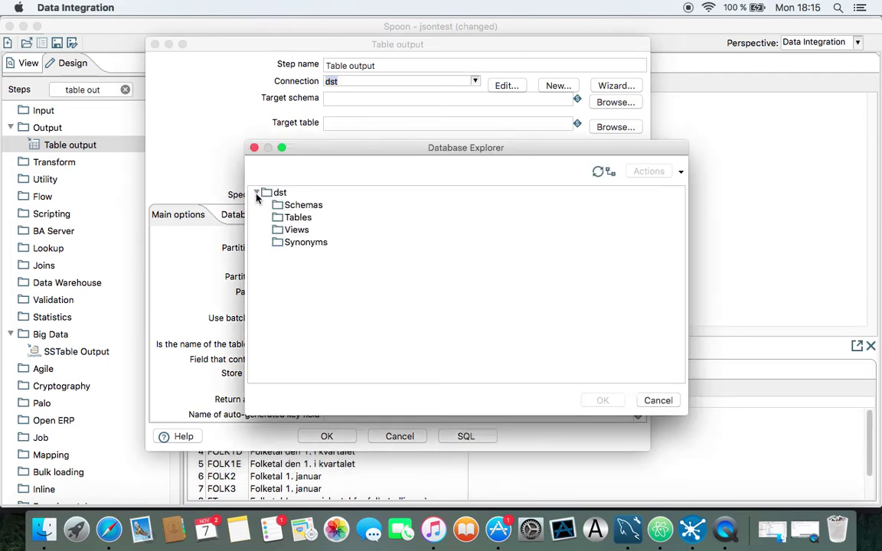
click(297, 219)
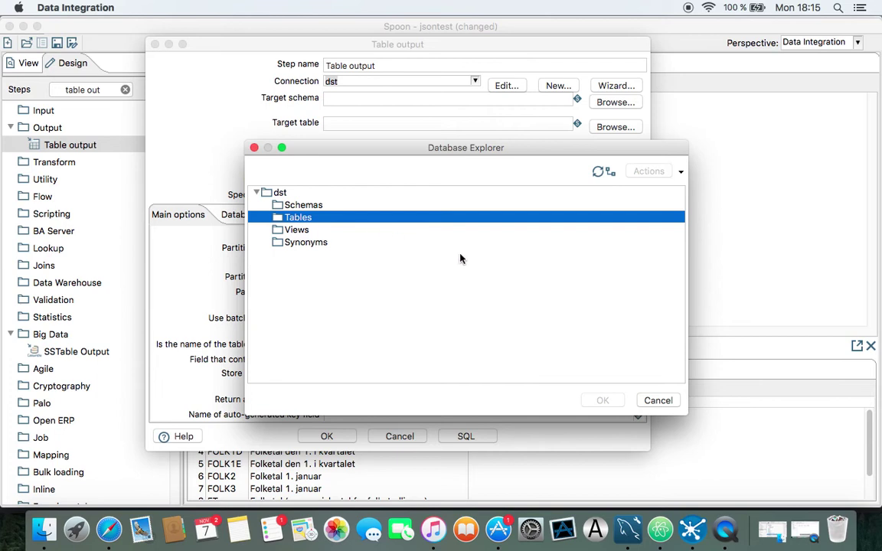
click(657, 400)
click(627, 528)
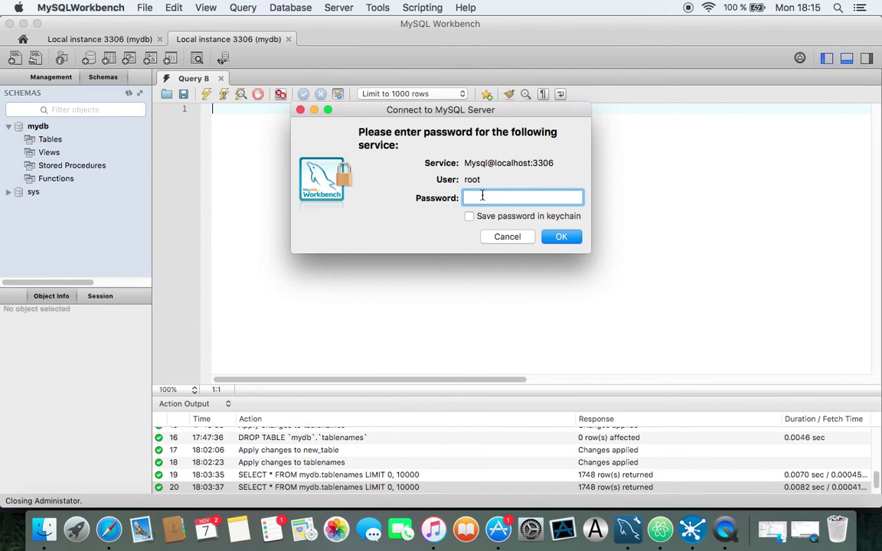
Log in to the local MySQL server and bring up actions for mydb's Tables
text(root)
click(556, 237)
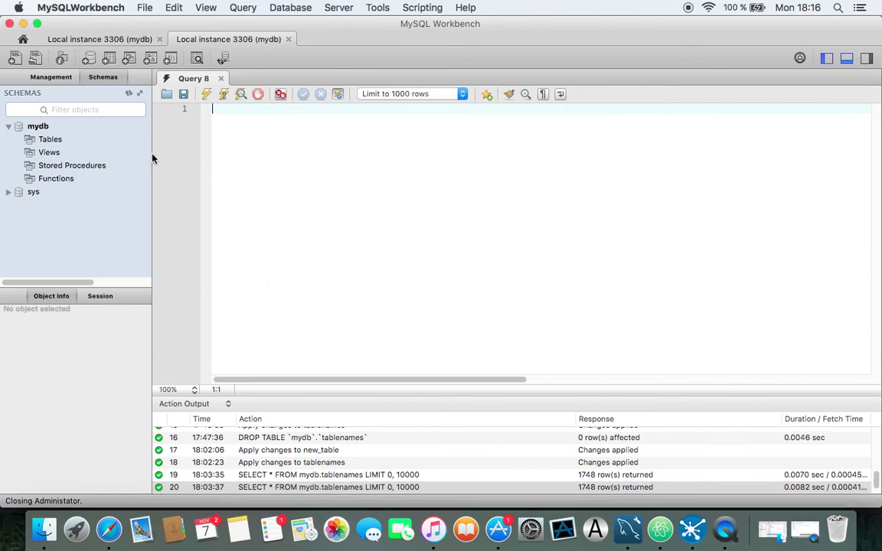
click(47, 140)
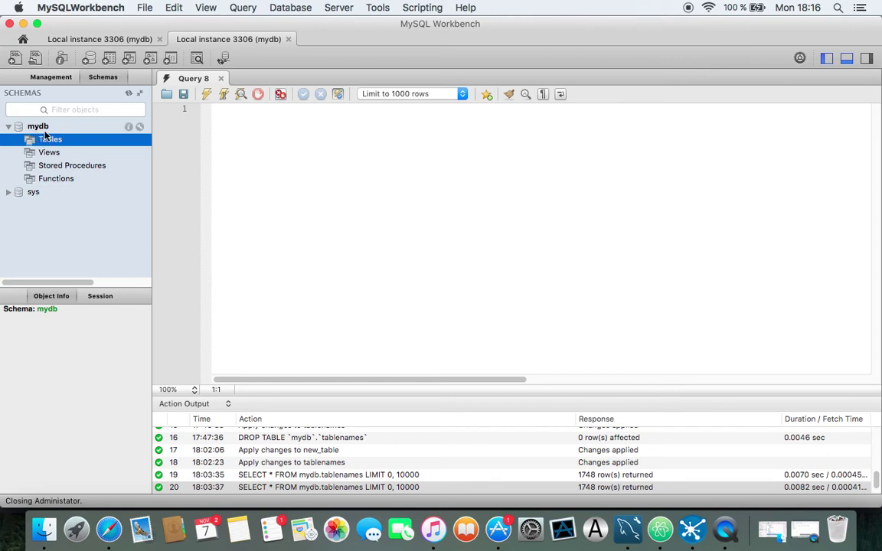
right_click(52, 146)
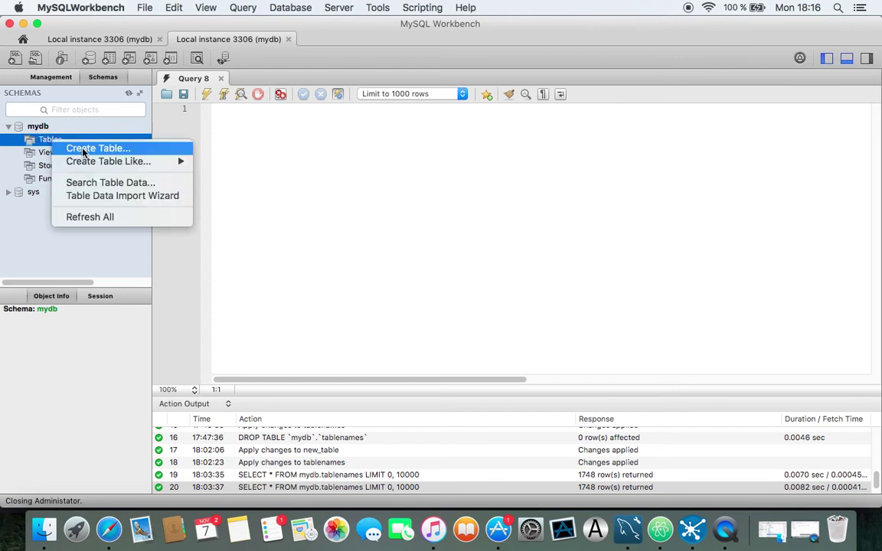
Create a new mydb table named tablenames with a tablename column of type VARCHAR(10)
click(73, 146)
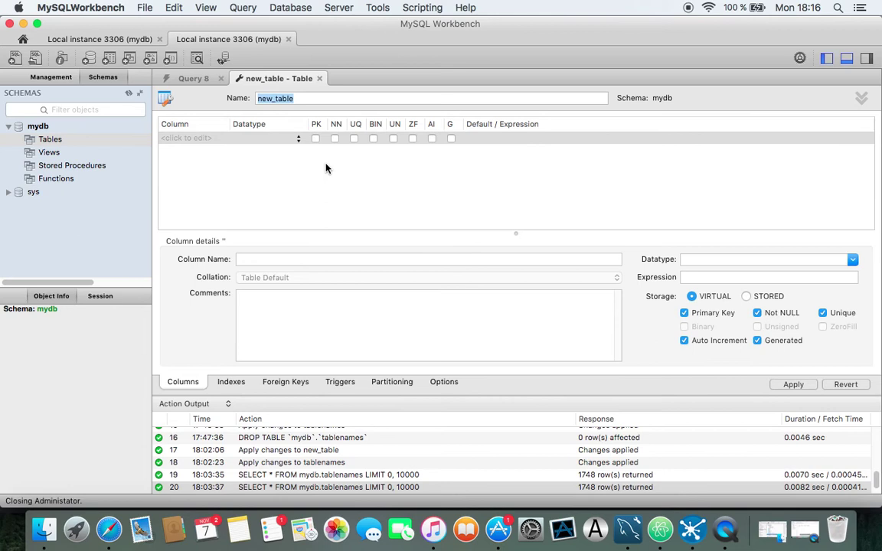
text(tablenames)
click(184, 139)
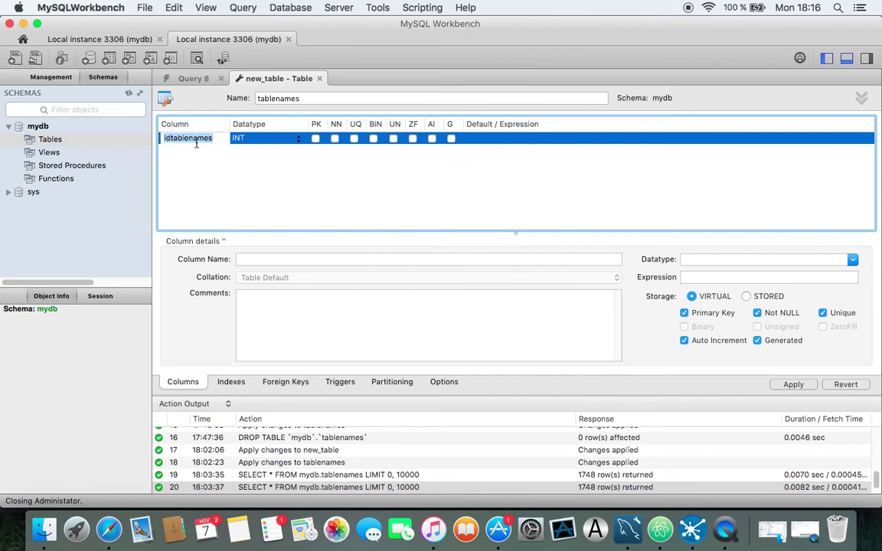
text(tablename)
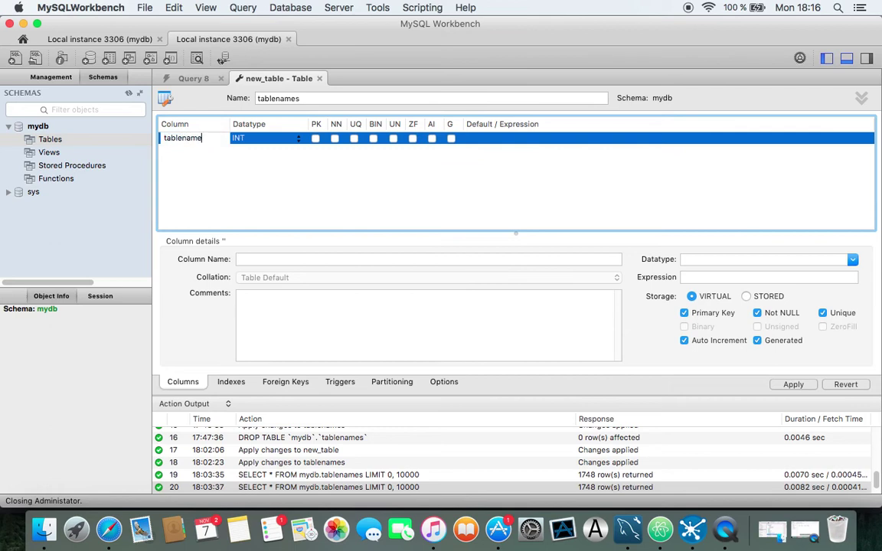
key(Tab)
text(VAR)
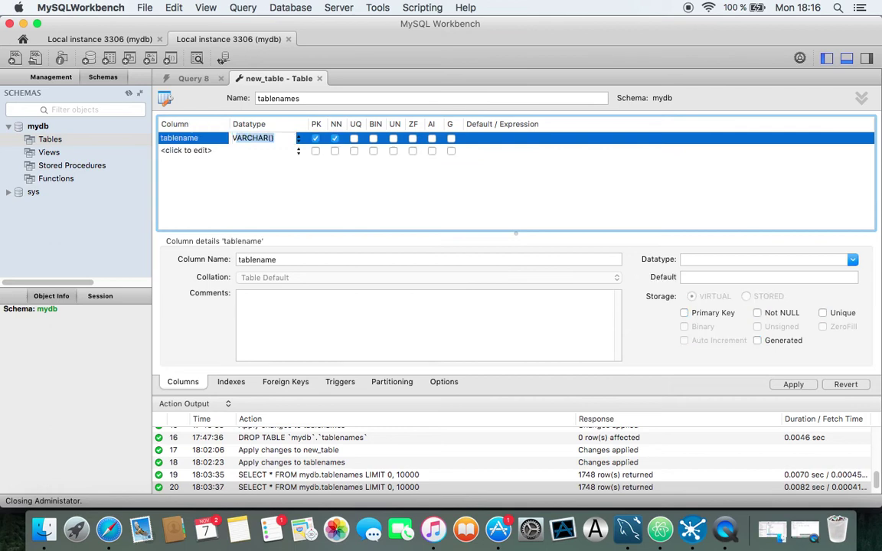
key(BackSpace)
text(10)
key(BackSpace)
key(BackSpace)
text(CHAR(10)
Add a second column tabletxt with data type TEXT
double_click(173, 150)
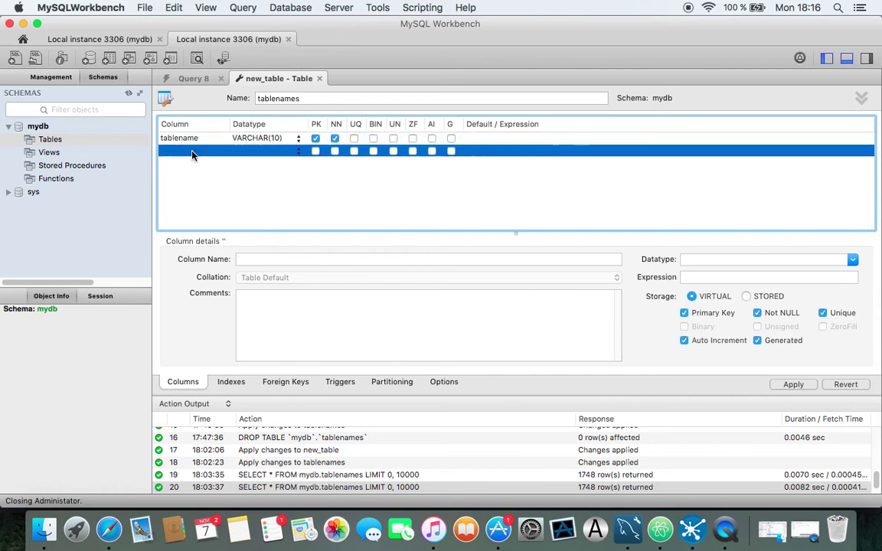
text(tabletxt)
key(Tab)
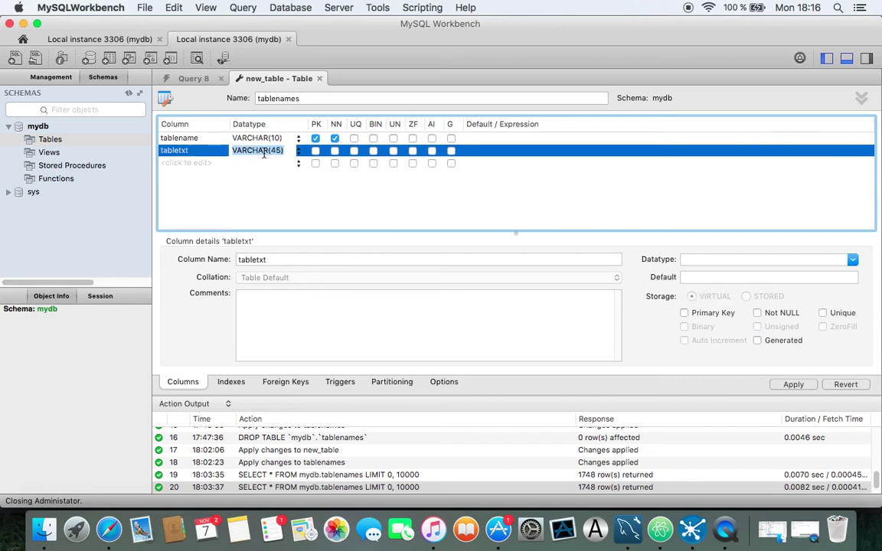
text(TEXT()
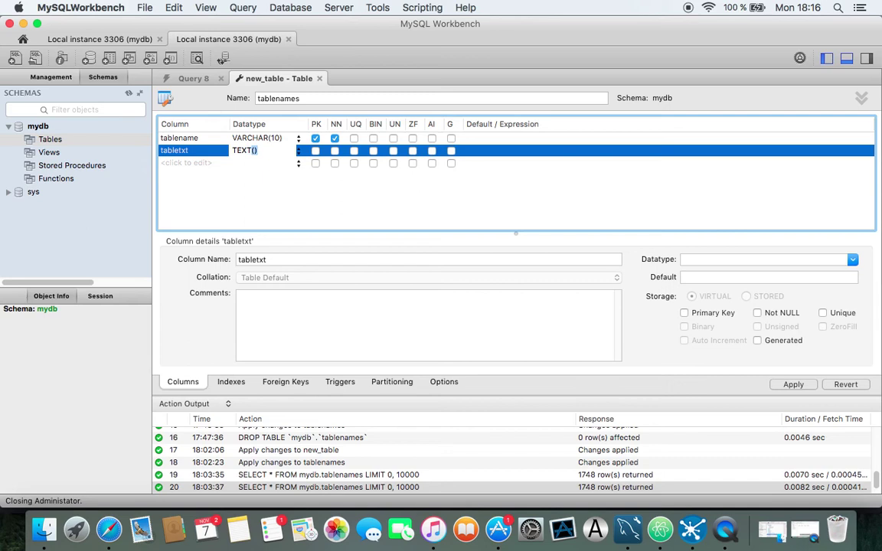
key(BackSpace)
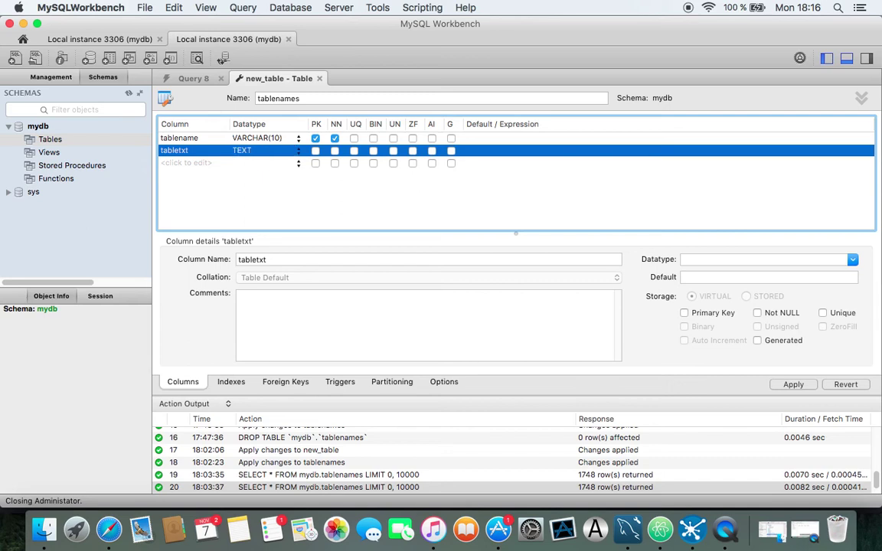
key(Return)
click(793, 384)
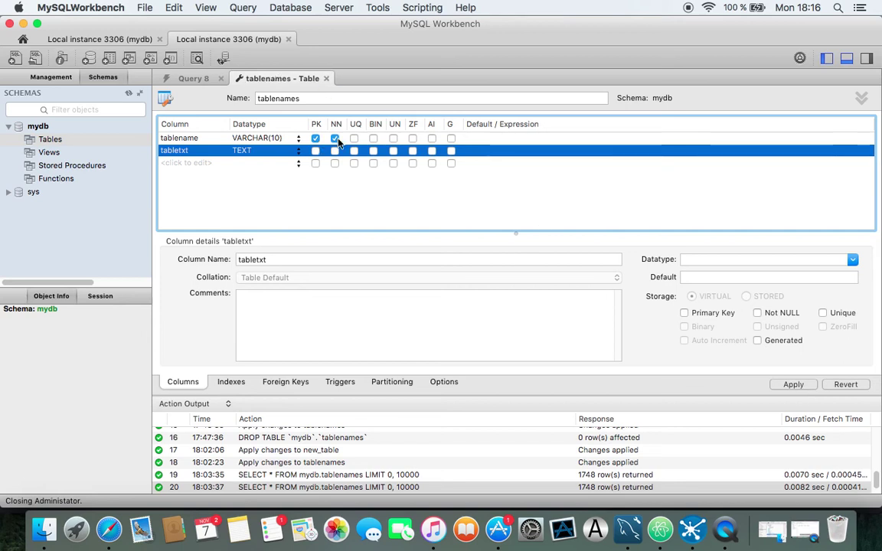
Apply the CREATE TABLE script so tablenames is created in mydb
click(793, 384)
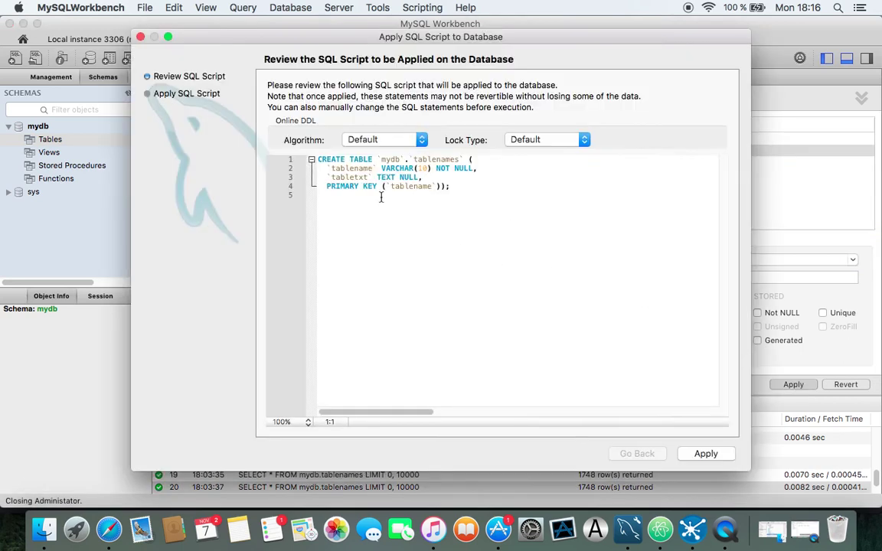
click(704, 454)
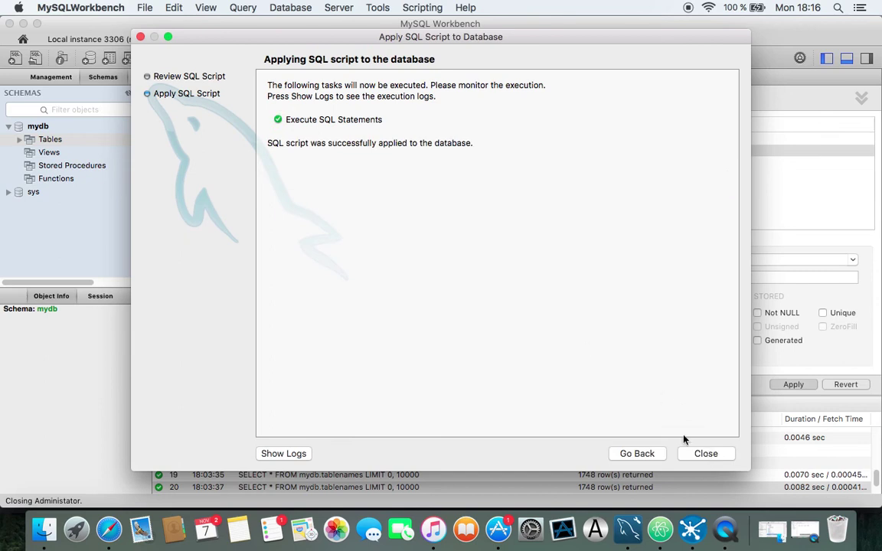
click(706, 454)
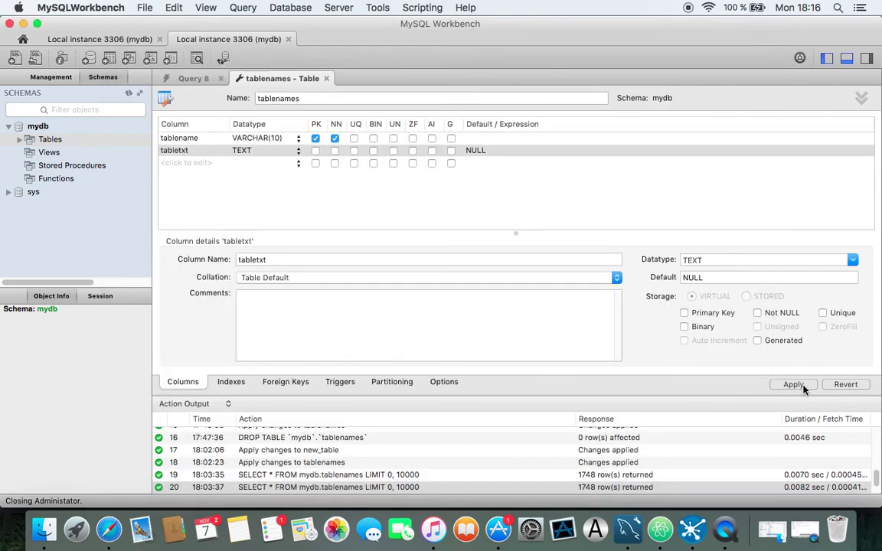
Expand tablenames in the Navigator to list its tablename and tabletxt columns
click(21, 140)
click(31, 153)
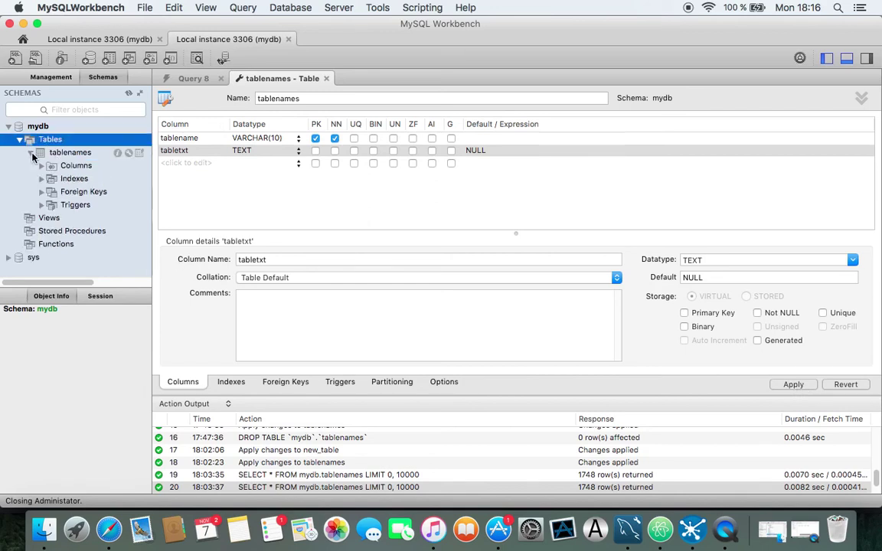
click(42, 166)
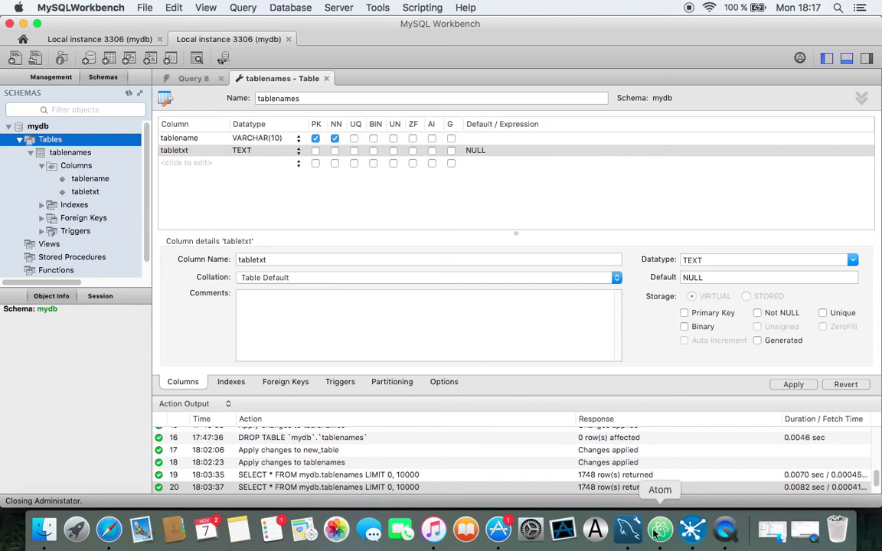
Back in Spoon, set the Table output target table to tablenames from the dst connection
click(704, 539)
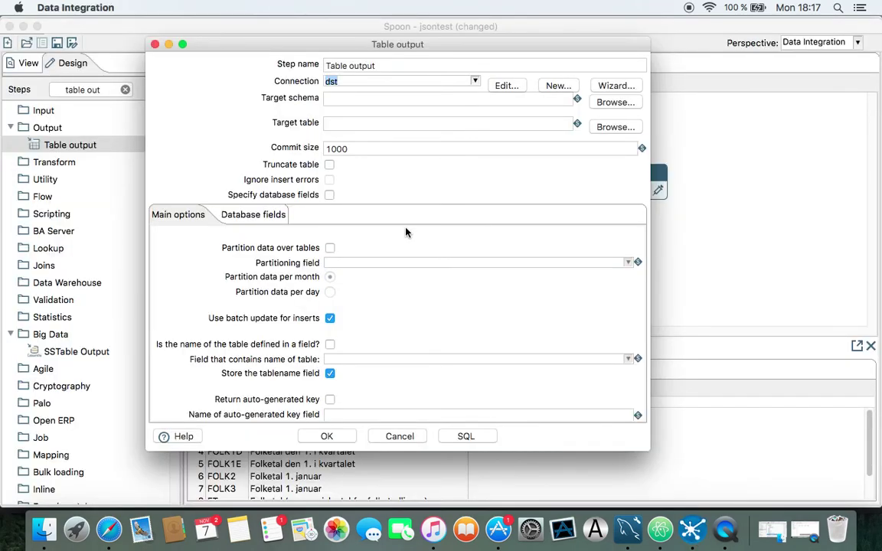
click(612, 127)
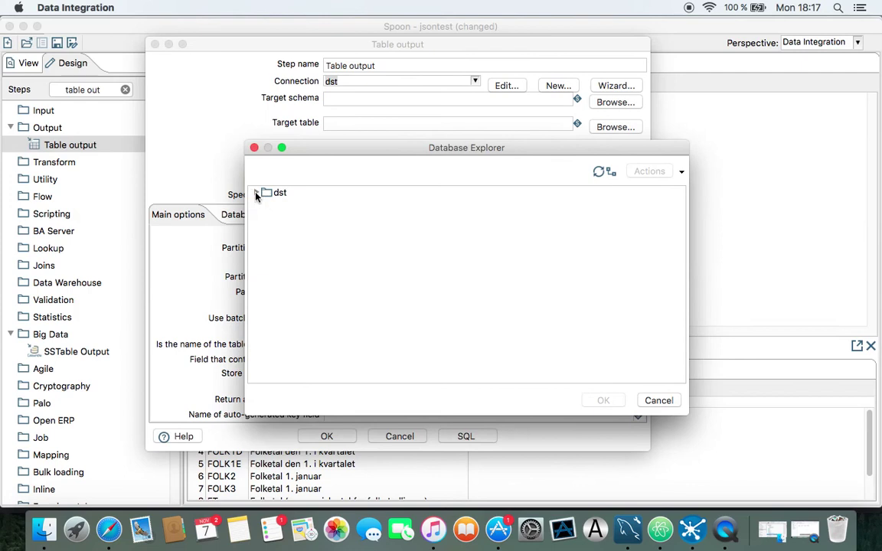
click(257, 193)
click(268, 218)
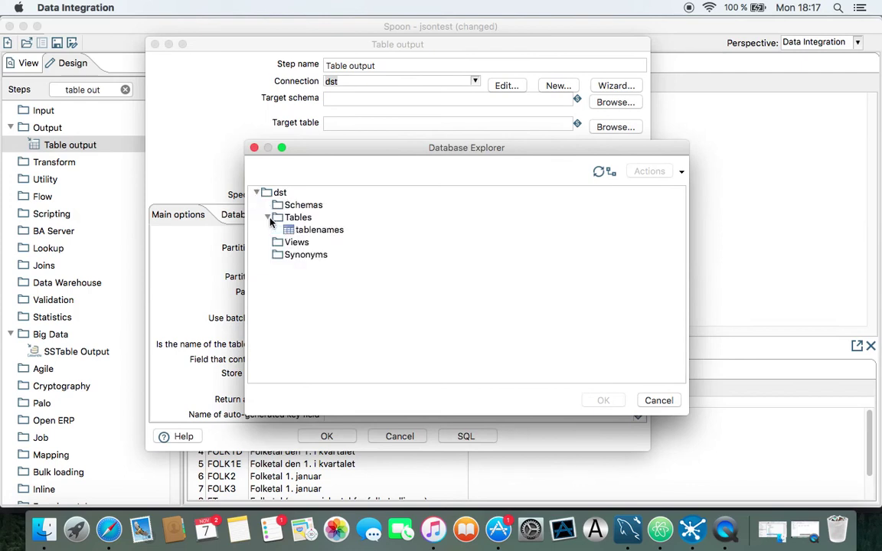
click(297, 229)
click(604, 400)
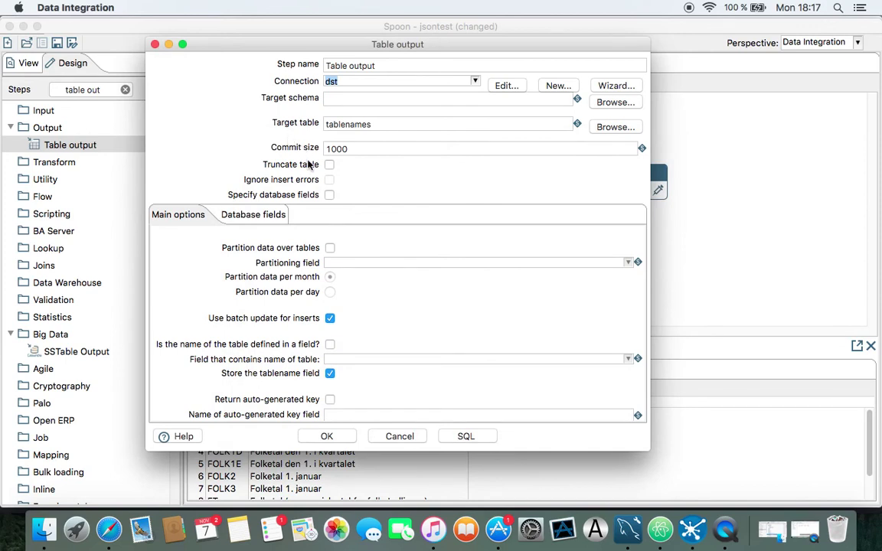
Specify database fields, map id to tablename and text to tabletxt, and save the settings
click(329, 195)
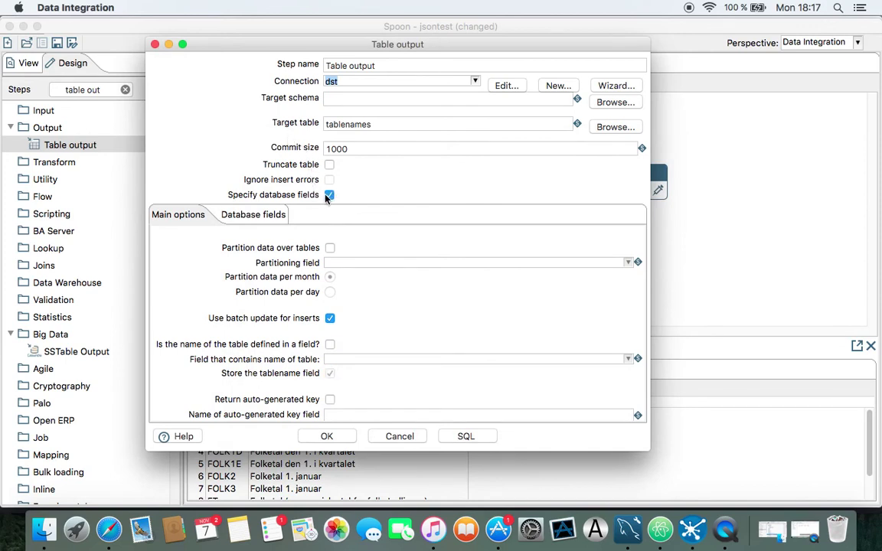
click(247, 219)
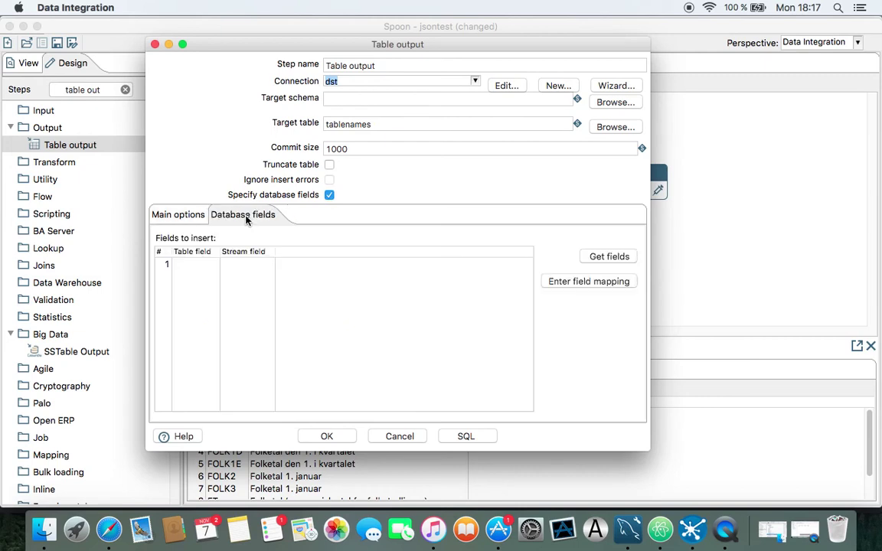
click(549, 283)
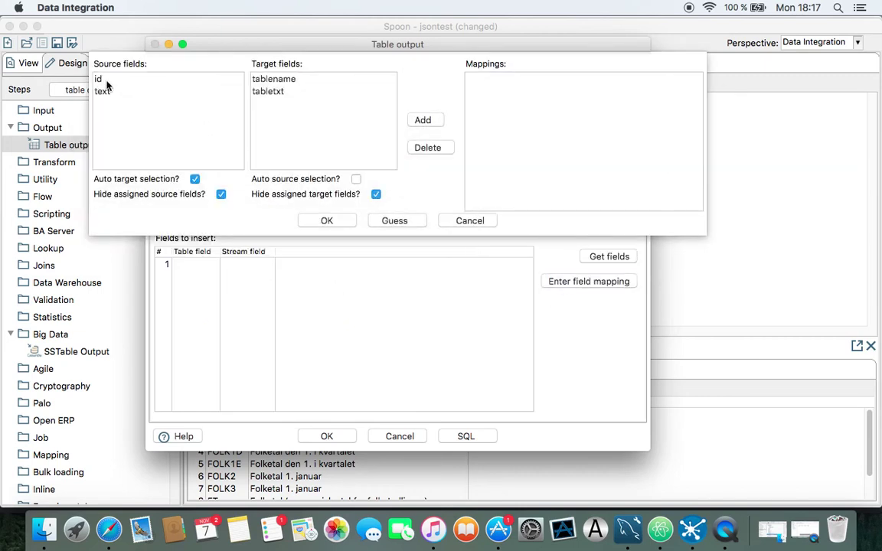
click(106, 81)
click(276, 79)
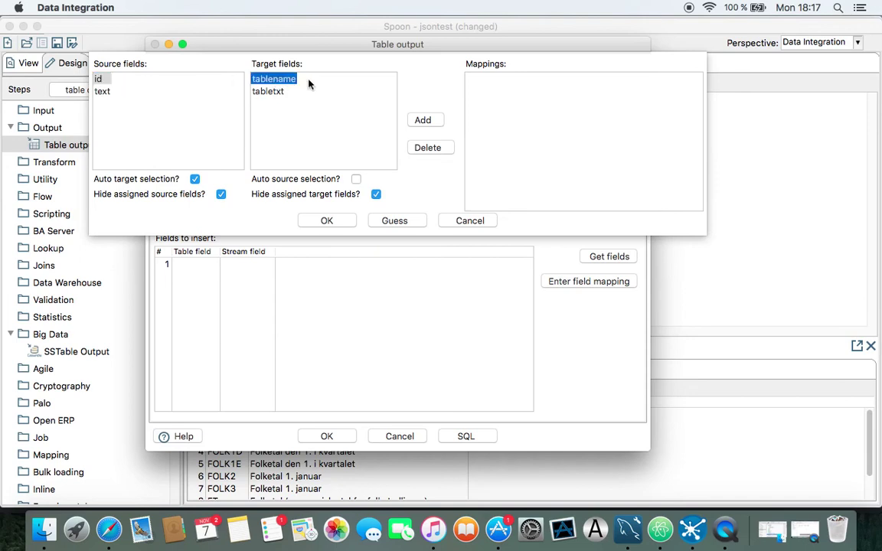
click(425, 122)
click(104, 80)
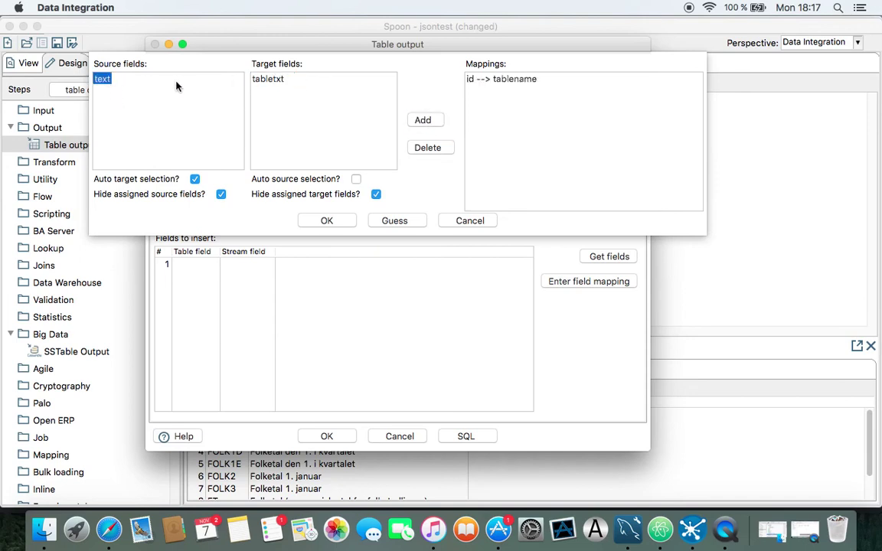
click(271, 79)
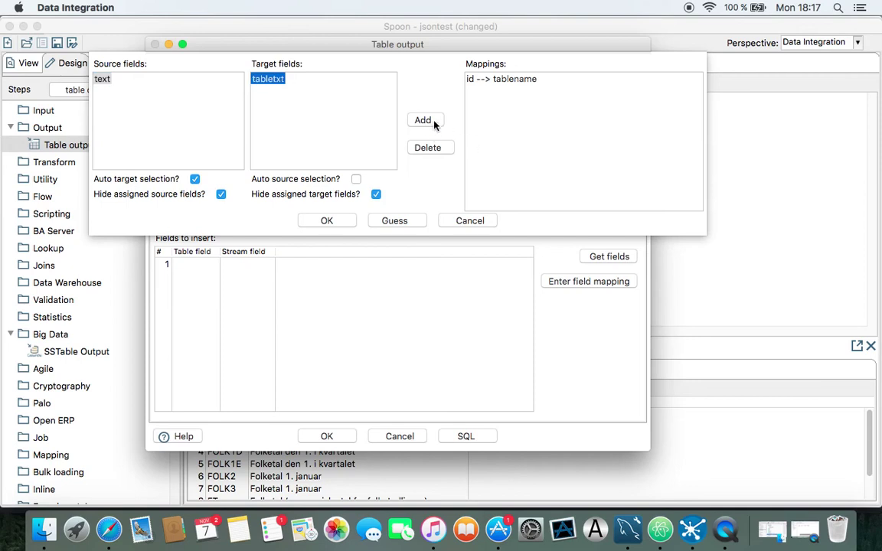
click(426, 121)
click(340, 221)
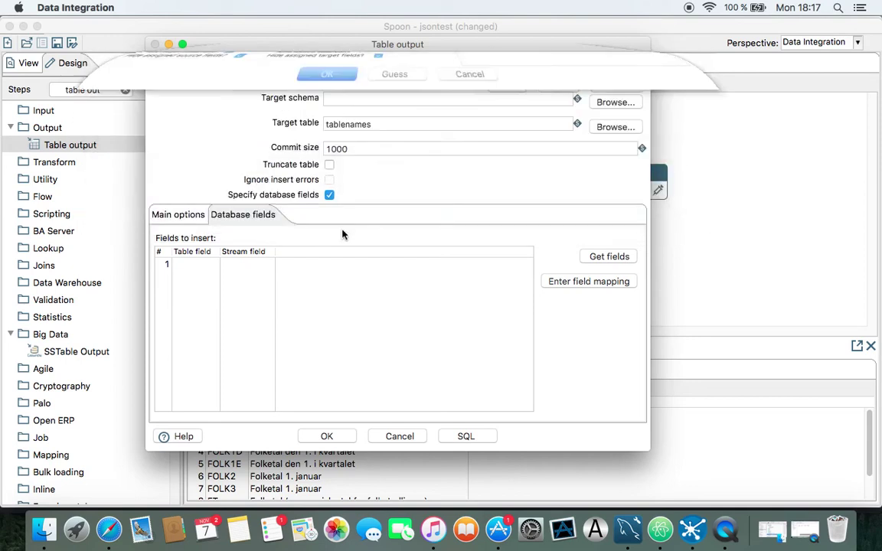
click(327, 437)
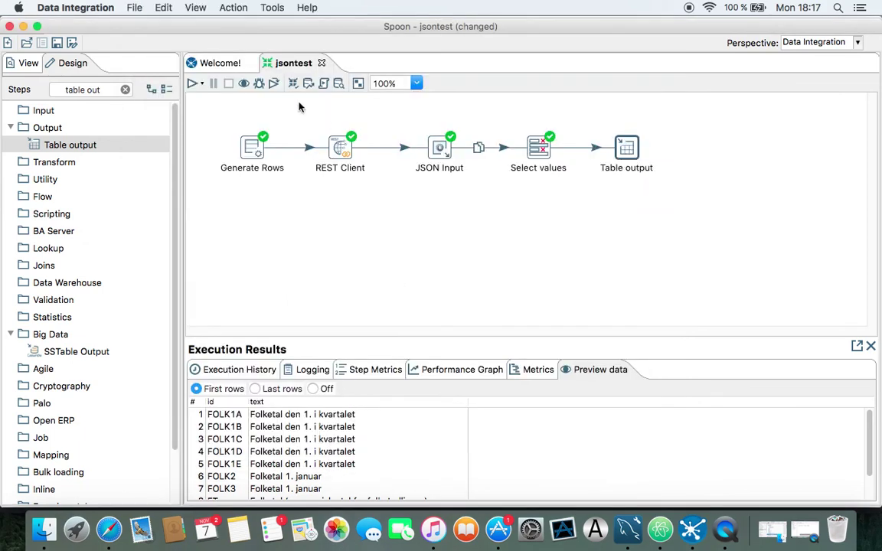
Run the transformation locally and confirm in the log that Table output wrote 1748 rows
click(193, 84)
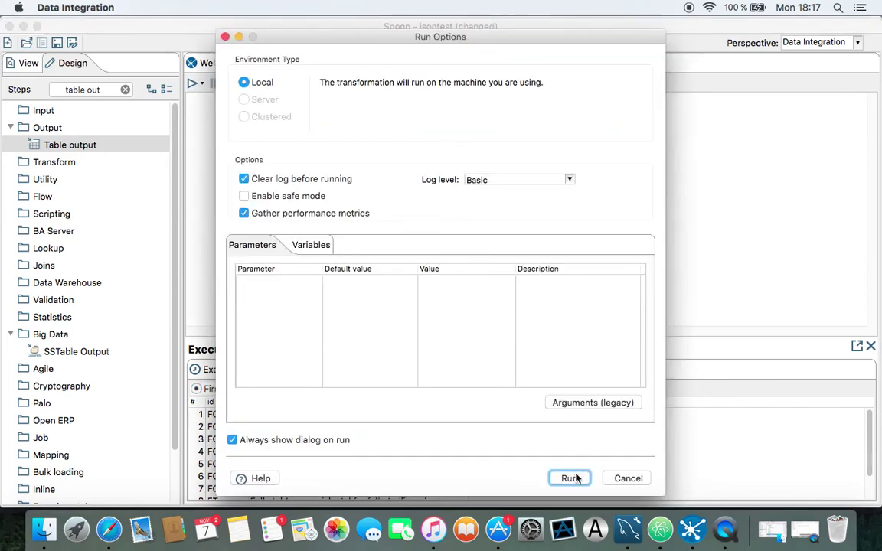
click(570, 479)
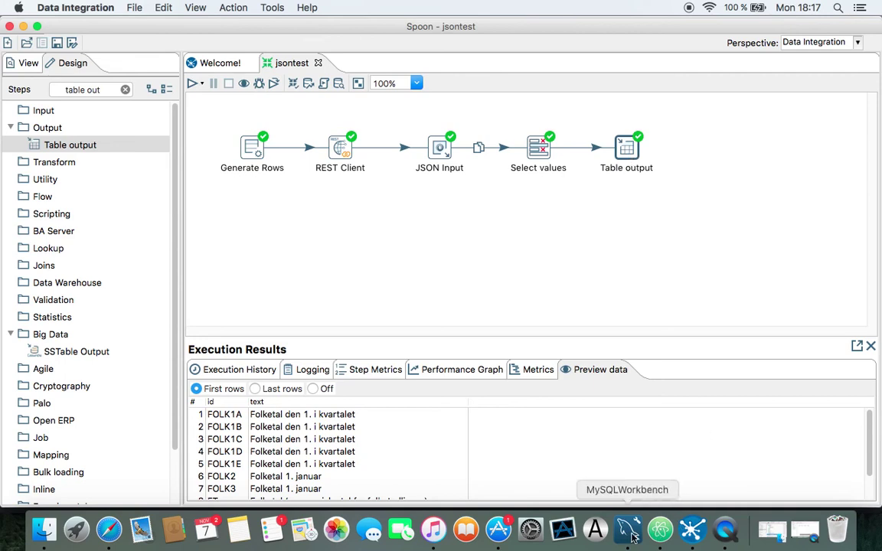
click(309, 369)
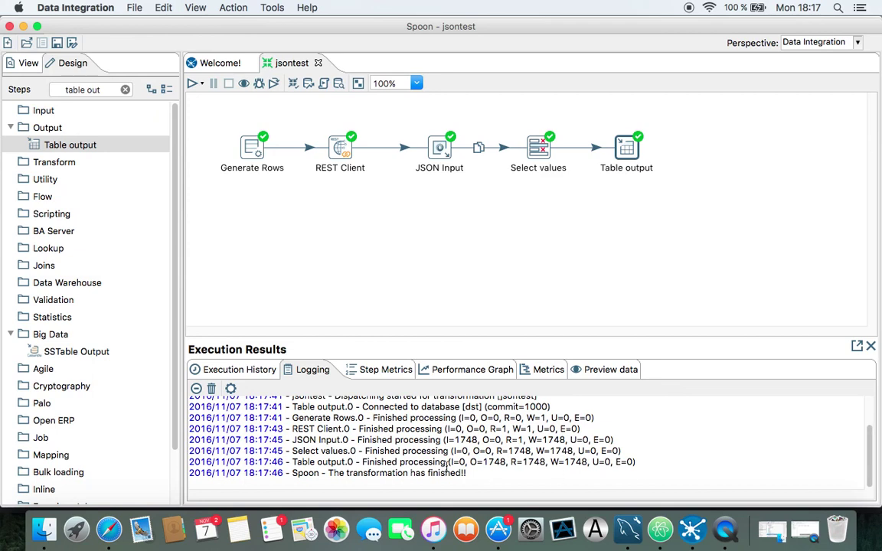
drag(296, 462, 546, 463)
drag(483, 462, 592, 462)
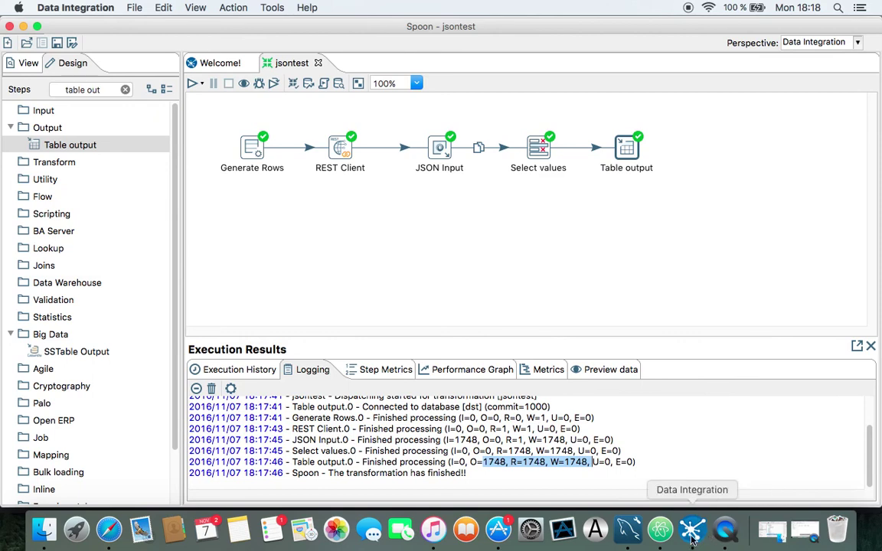
Select rows from tablenames in Workbench, showing 1748 rows starting ABORT, ABST1, ADOP4
click(628, 530)
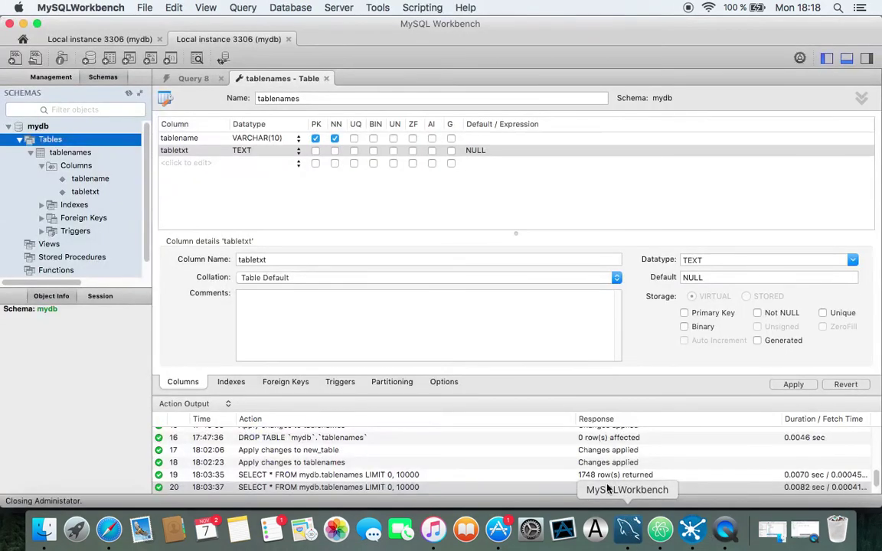
click(69, 154)
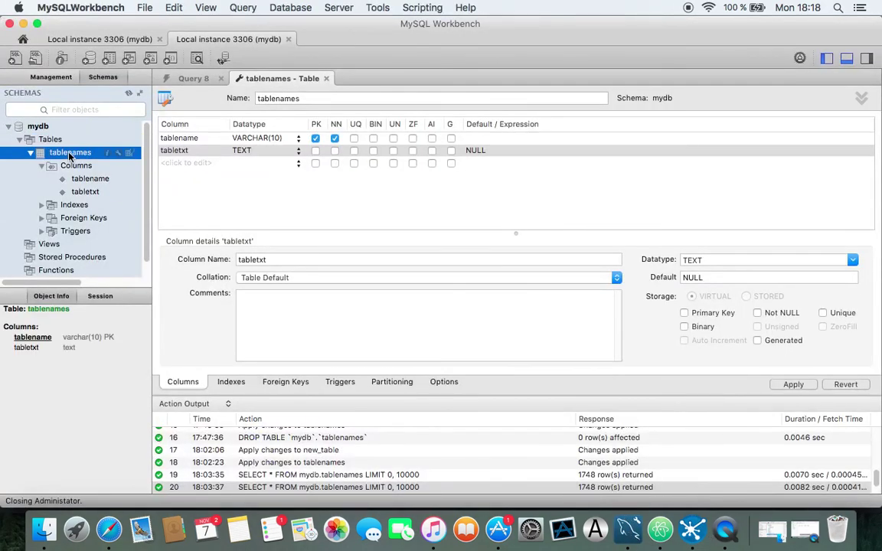
right_click(69, 154)
click(85, 158)
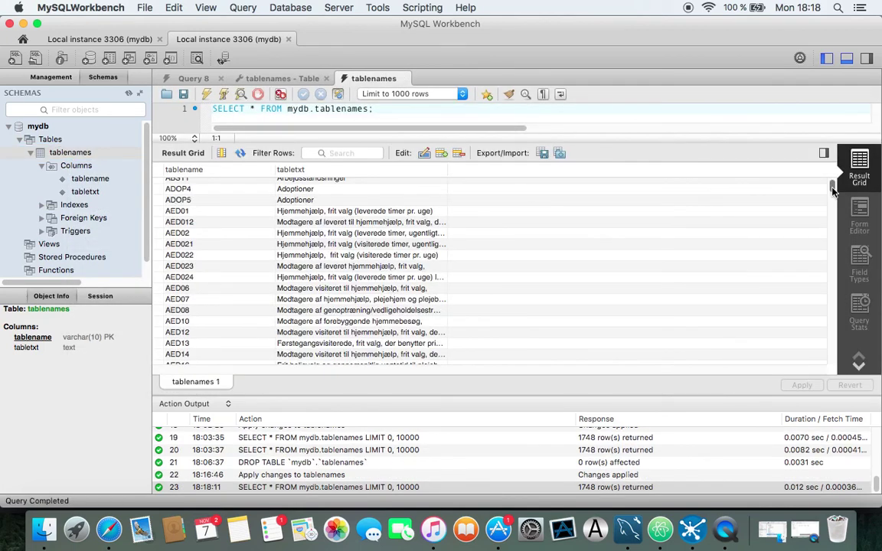
drag(833, 191, 745, 164)
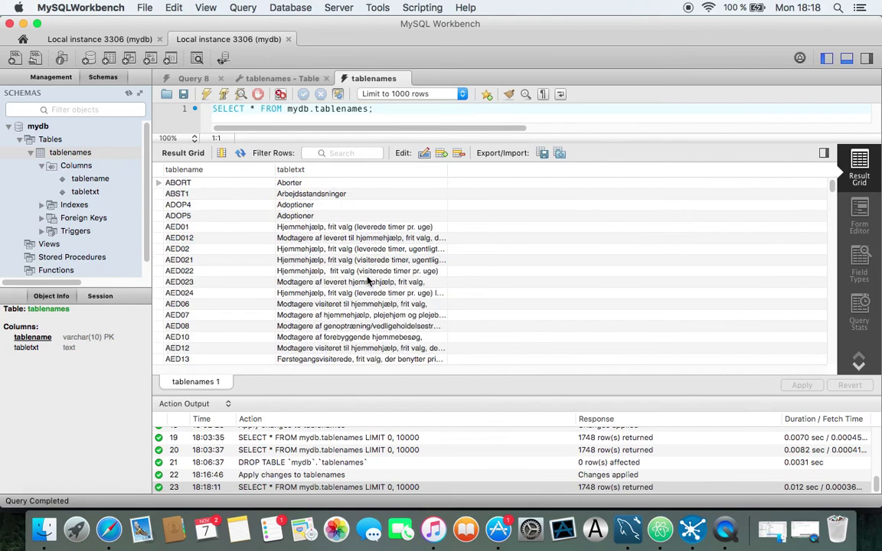